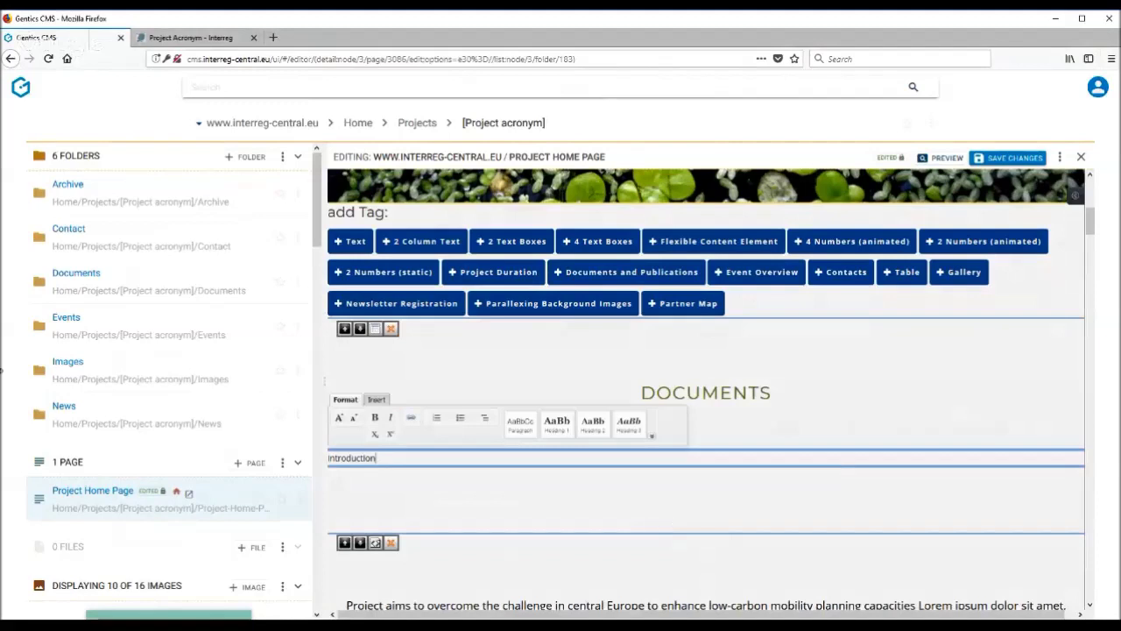
# Save the project home page with its new DOCUMENTS heading and Introduction line.
pyautogui.click(1008, 158)
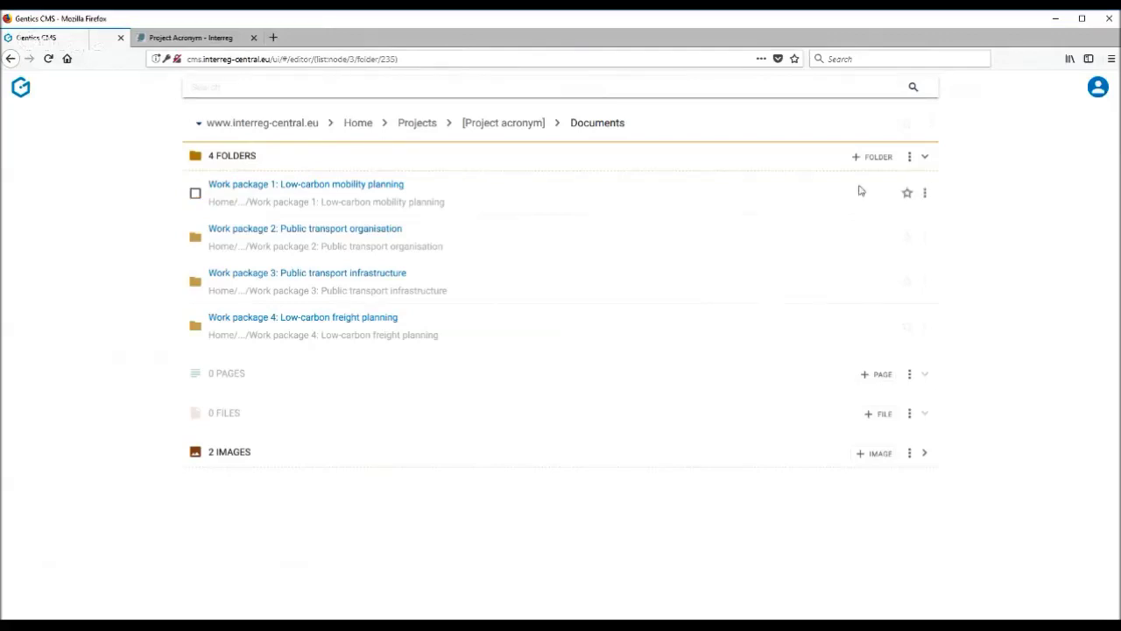
# Bring up the actions menu for the Work package 1: Low-carbon mobility planning folder.
pyautogui.click(925, 195)
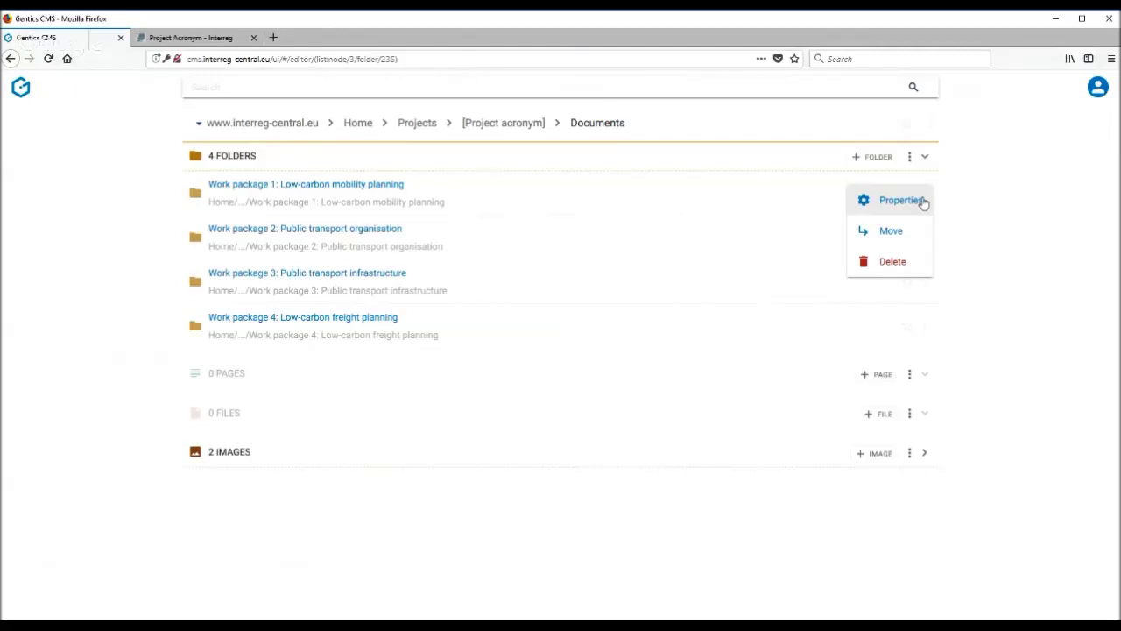
# Inspect Work package 1's object properties, checking the custom header image (c)Chemlog-T-T-(2).jpg.
pyautogui.click(898, 206)
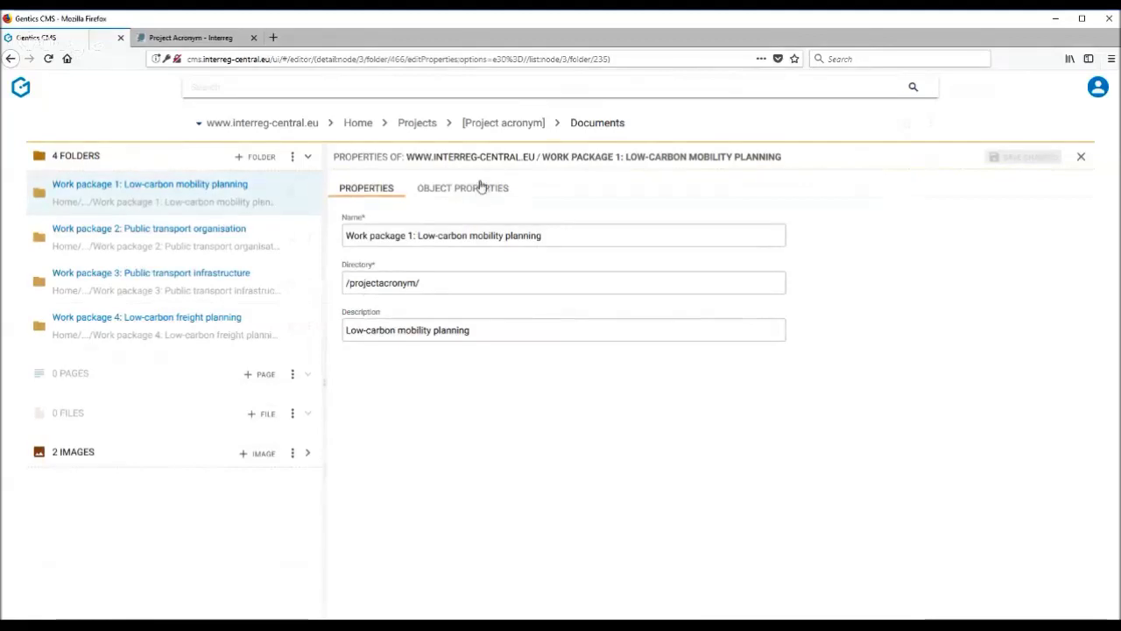
pyautogui.click(481, 187)
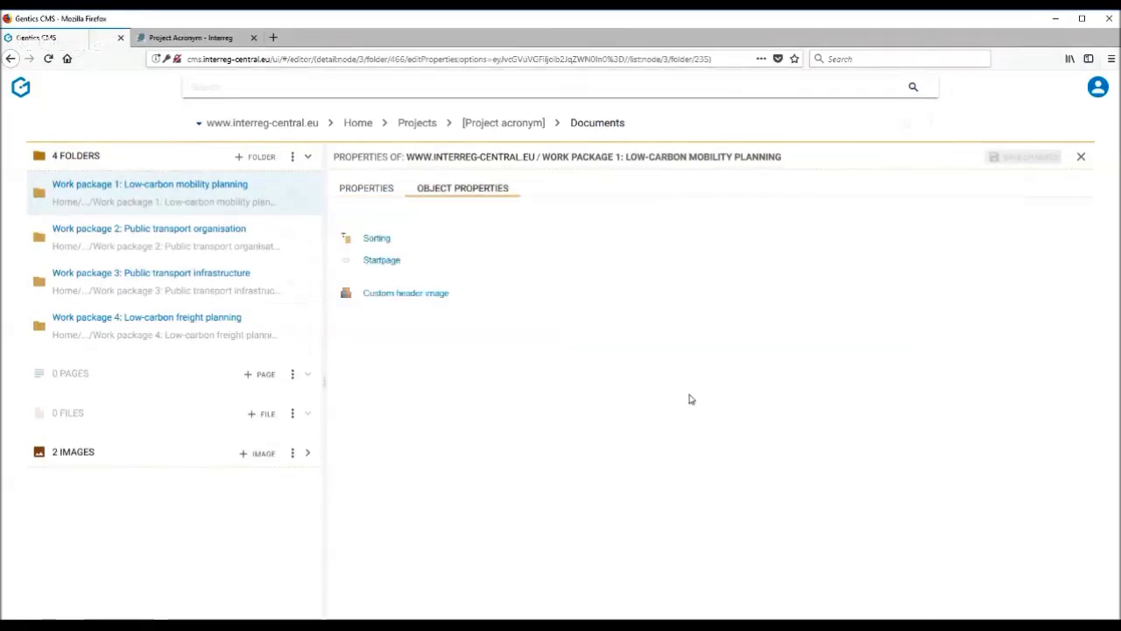
pyautogui.click(409, 298)
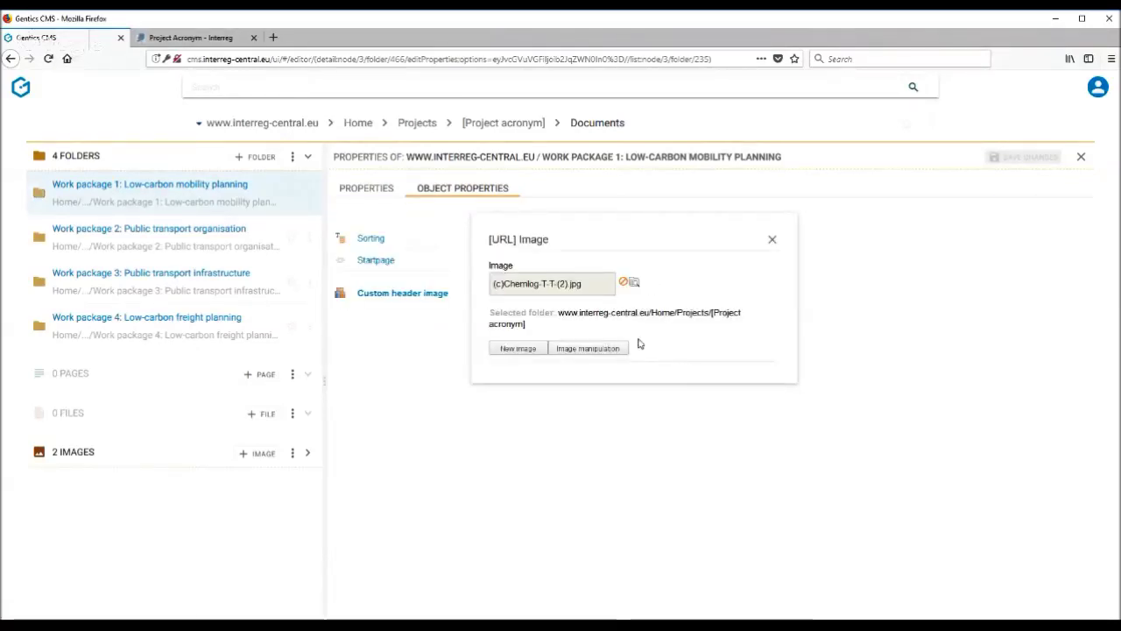
pyautogui.click(773, 244)
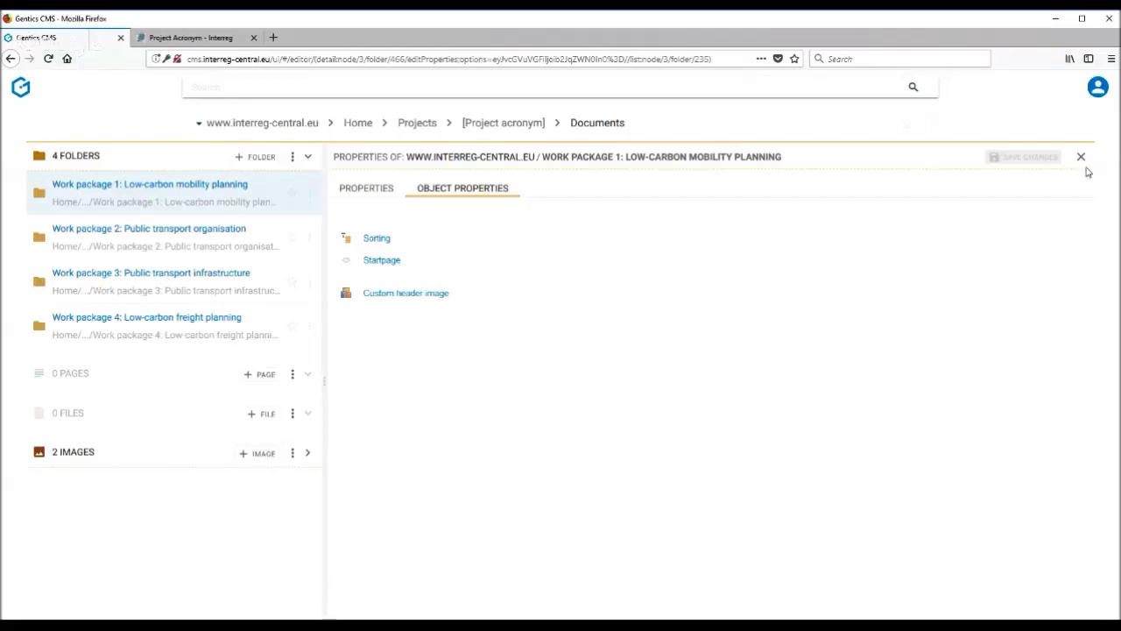
pyautogui.click(208, 38)
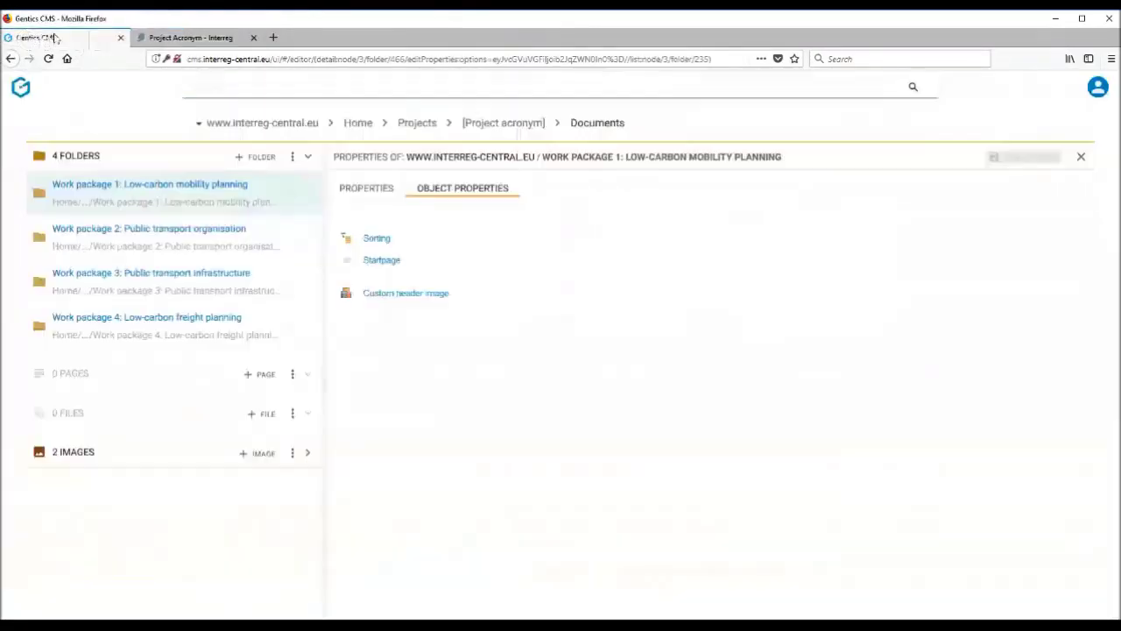
# Open the Work package 1 folder to see its two files and one image.
pyautogui.click(62, 38)
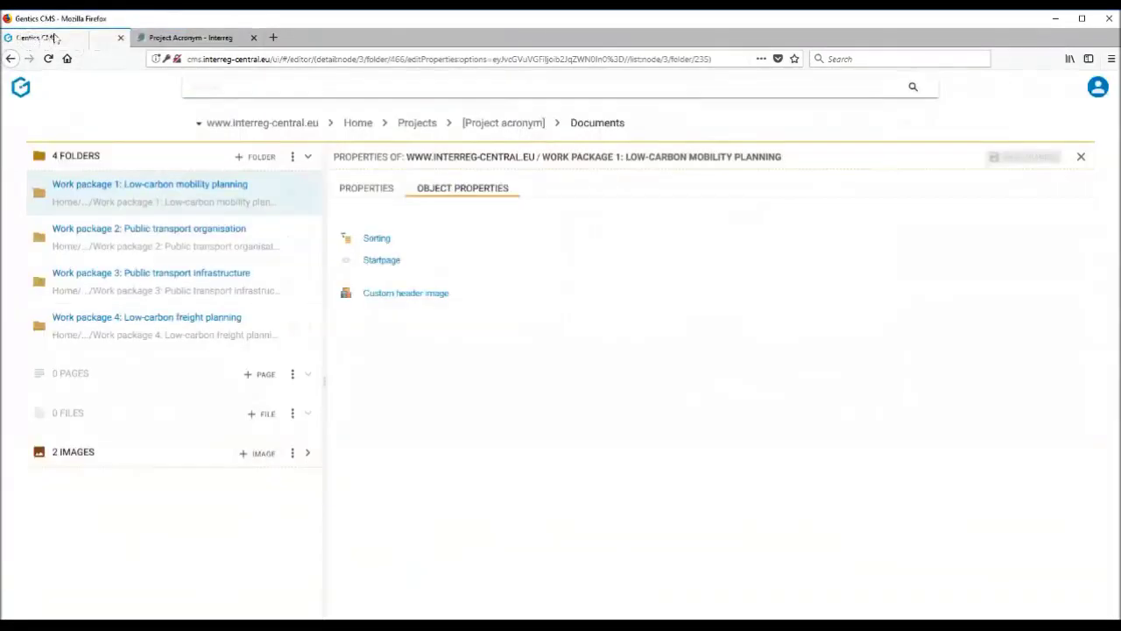
pyautogui.click(148, 186)
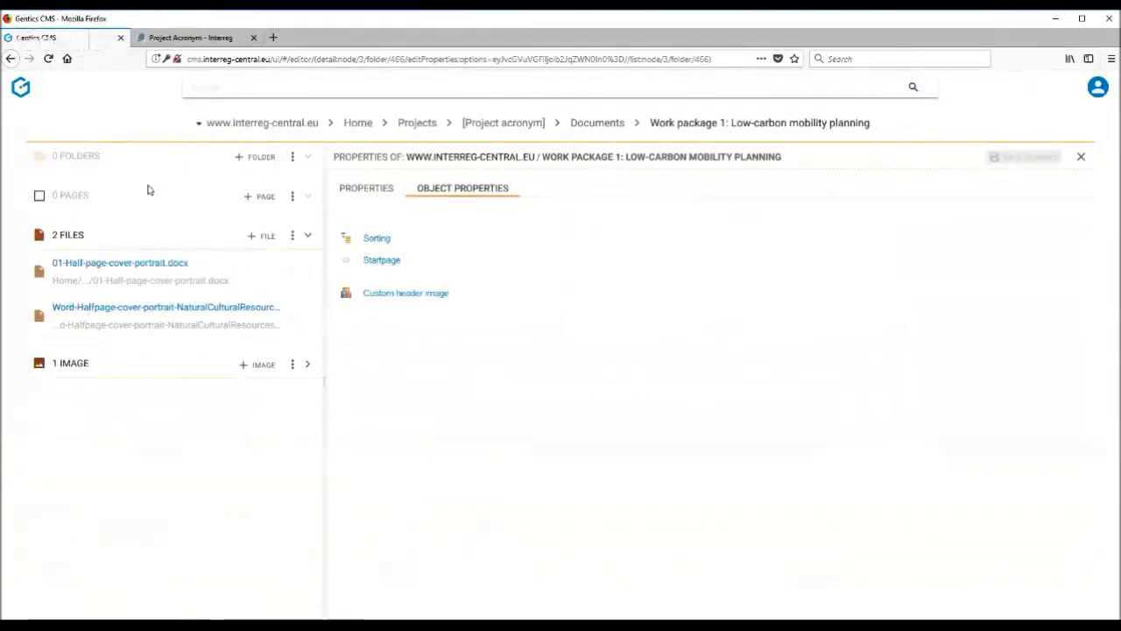
pyautogui.click(257, 237)
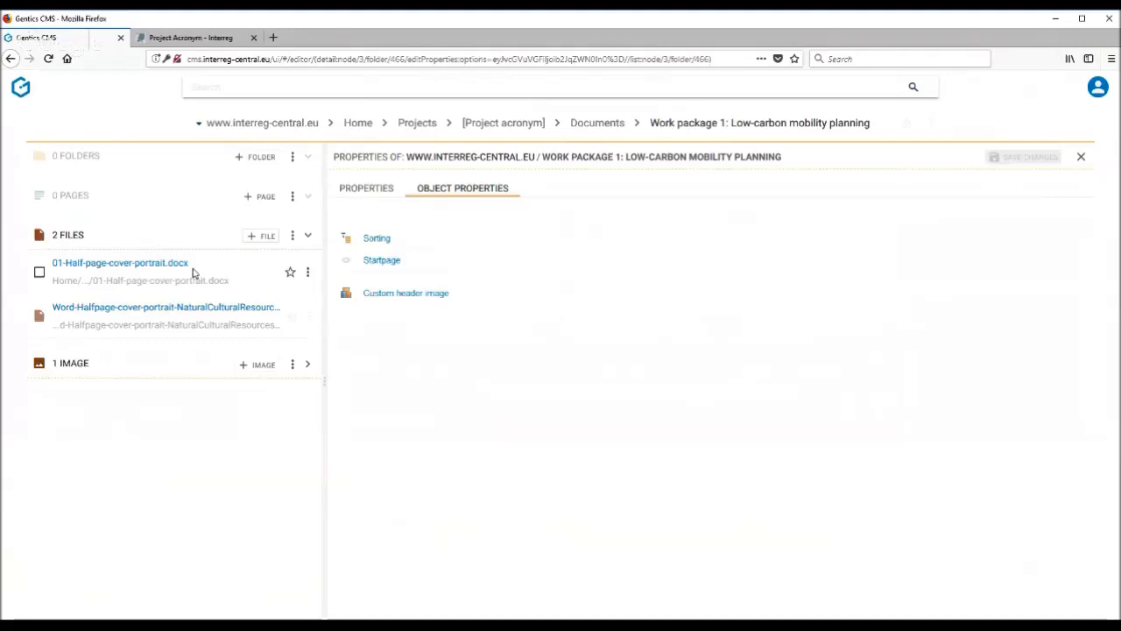
# Open the properties of 01-Half-page-cover-portrait.docx, showing Document Teaser and Document Title.
pyautogui.click(309, 277)
pyautogui.click(282, 286)
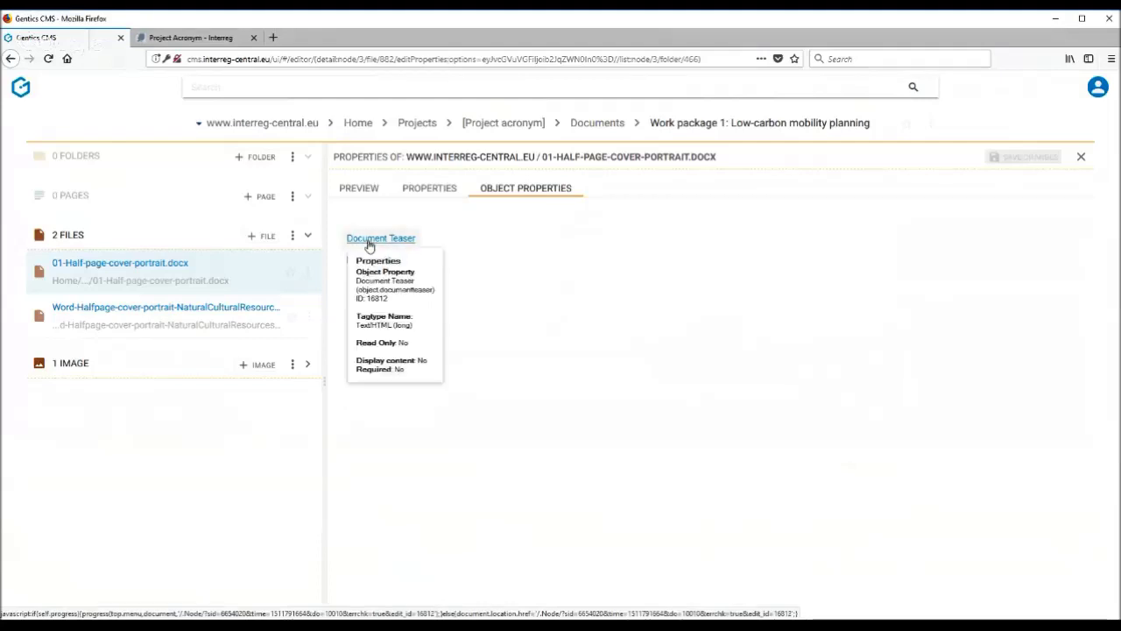
# Set the docx file's Document Title to 'Report on stakeholder meeting' and save it.
pyautogui.moveTo(369, 272)
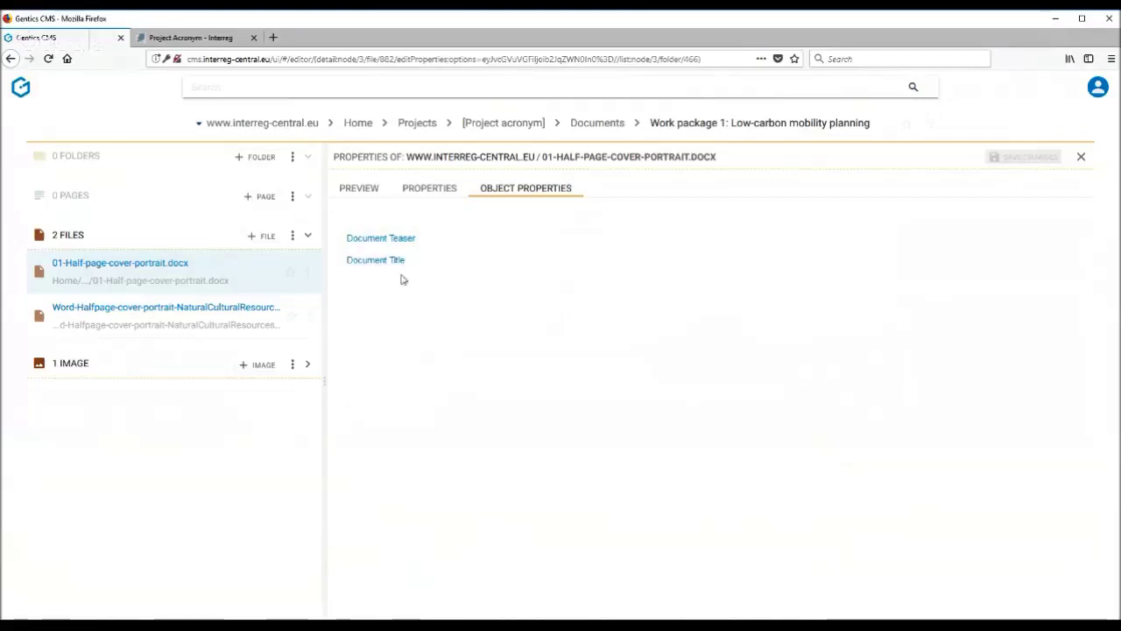
pyautogui.click(393, 263)
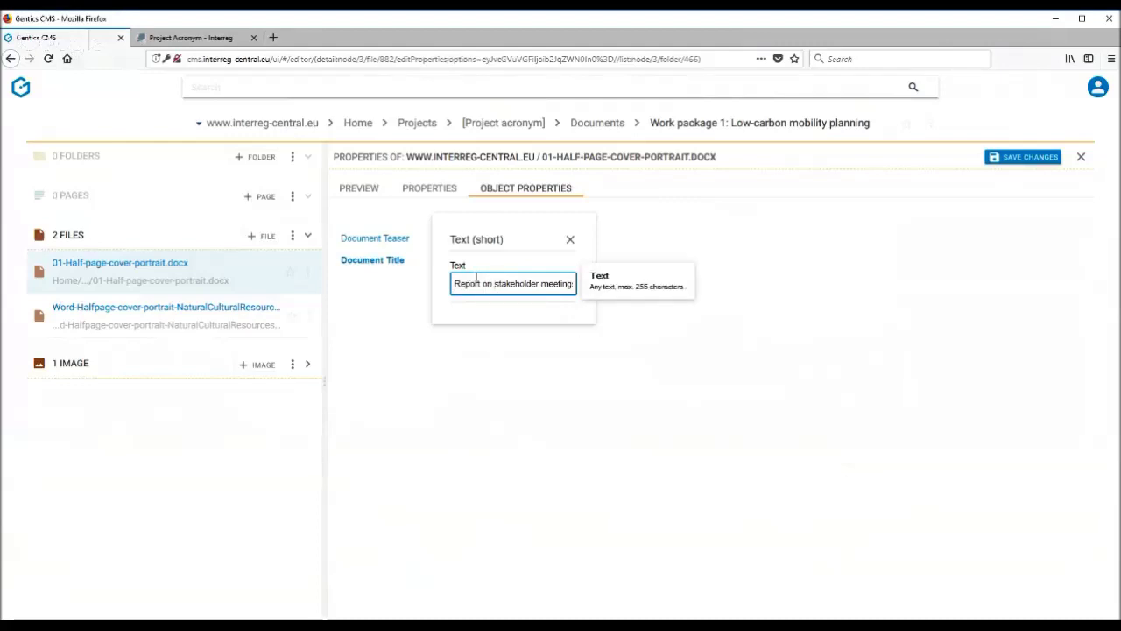
pyautogui.click(1037, 164)
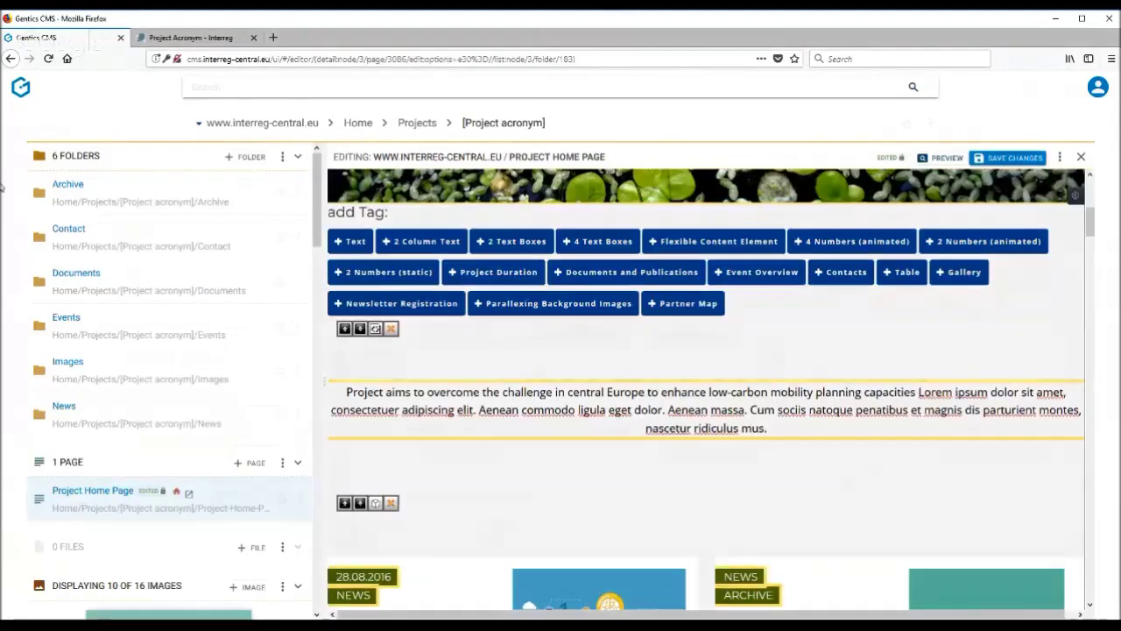
# Add a Documents and Publications tag with heading DOCUMENTS and teaser text 'Introduction'.
pyautogui.click(609, 277)
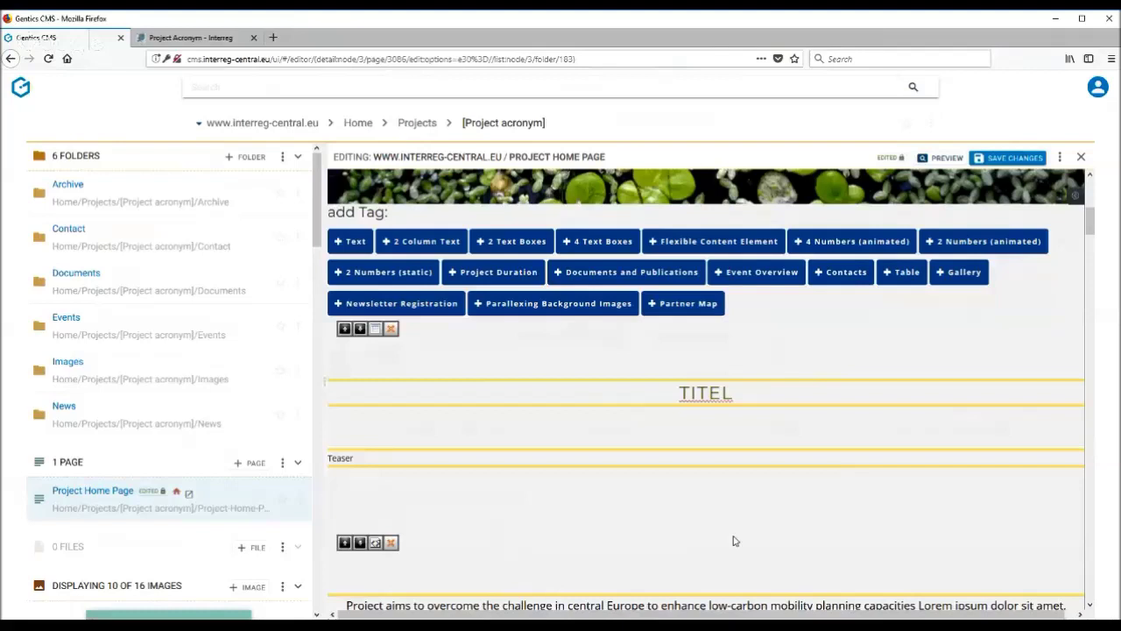
pyautogui.click(730, 394)
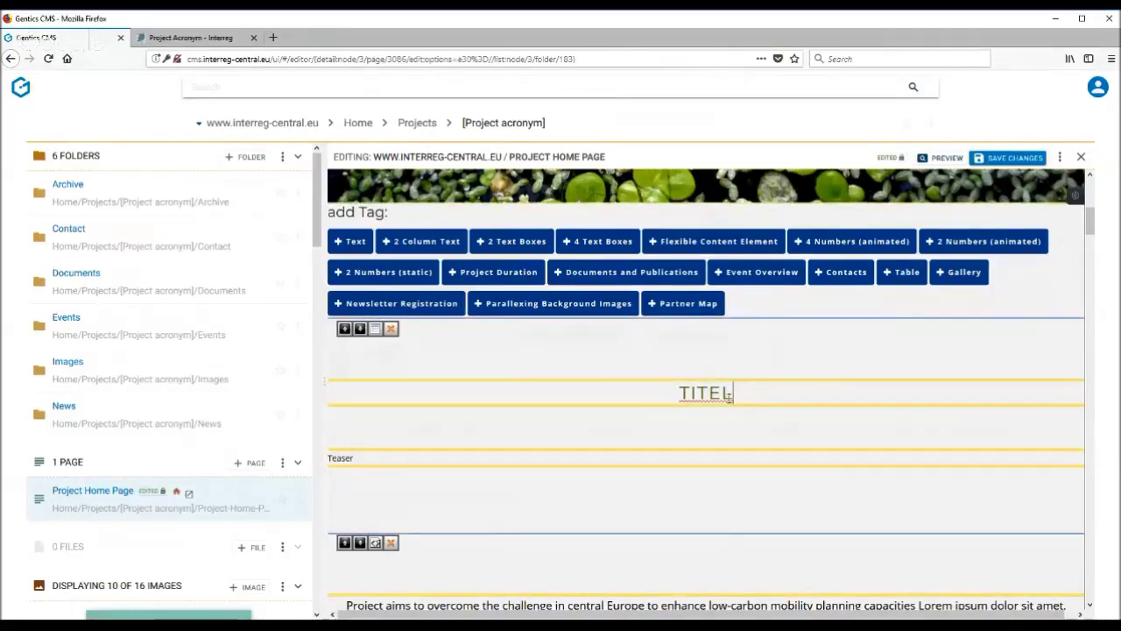
pyautogui.press('BackSpace')
pyautogui.press('BackSpace')
pyautogui.press('BackSpace')
pyautogui.press('BackSpace')
pyautogui.press('BackSpace')
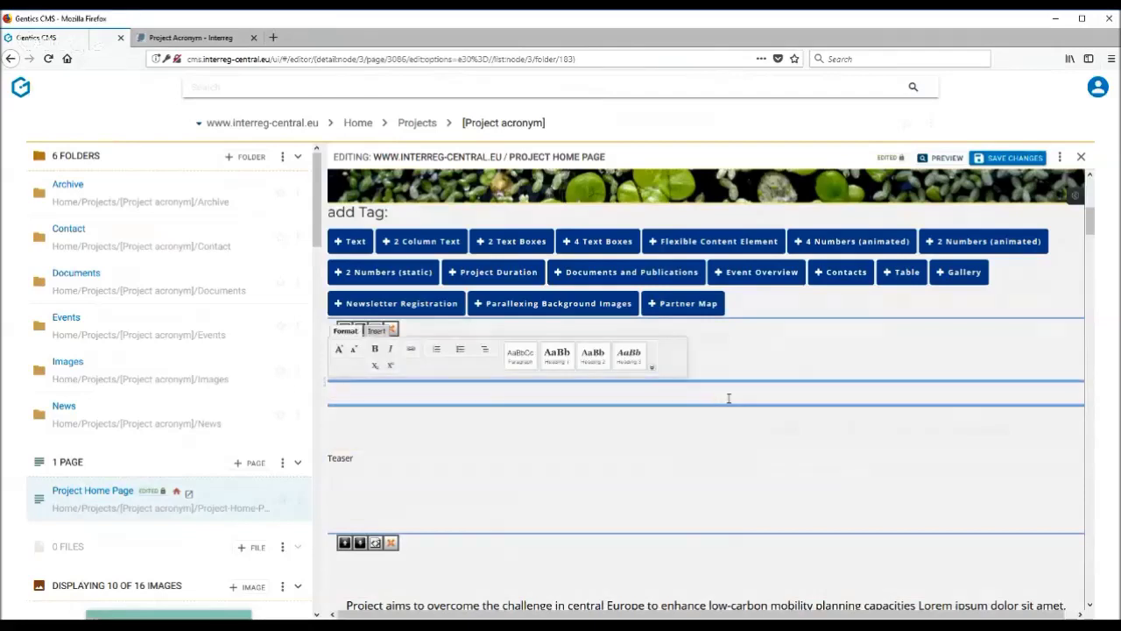
pyautogui.write('DOCU')
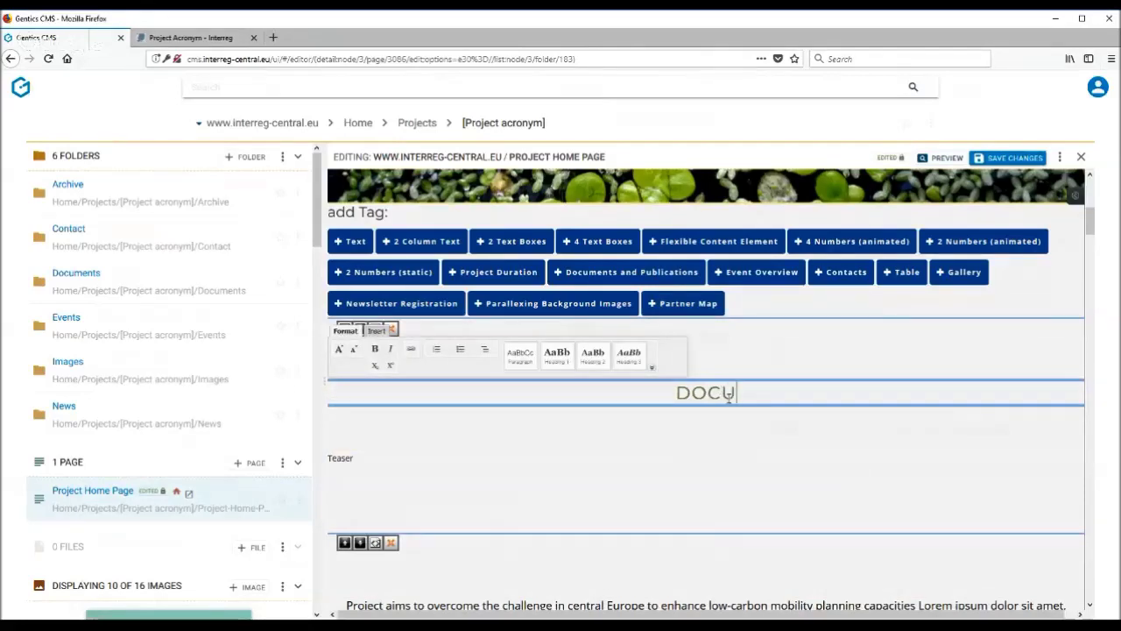
pyautogui.write('MENTS')
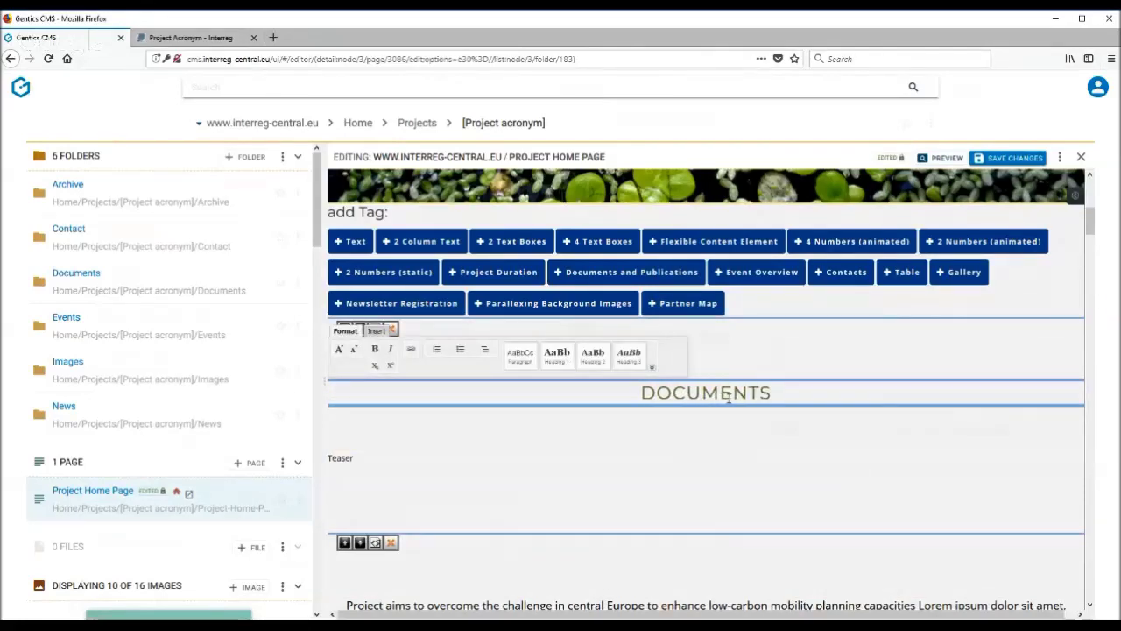
pyautogui.click(361, 457)
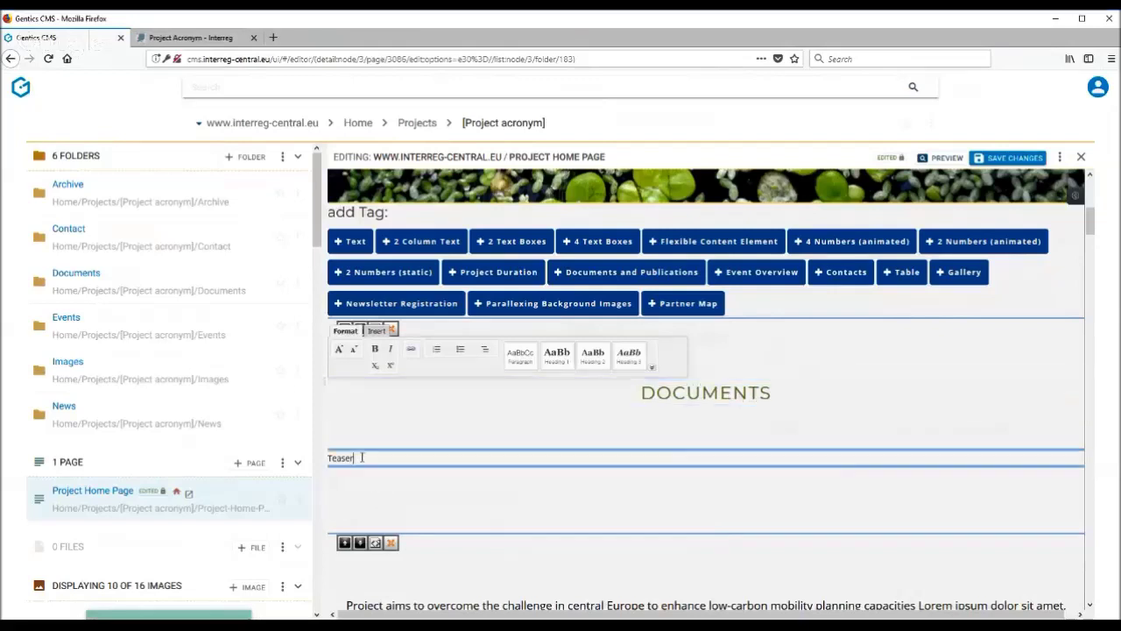
pyautogui.press('BackSpace')
pyautogui.press('BackSpace')
pyautogui.press('BackSpace')
pyautogui.press('BackSpace')
pyautogui.press('BackSpace')
pyautogui.press('BackSpace')
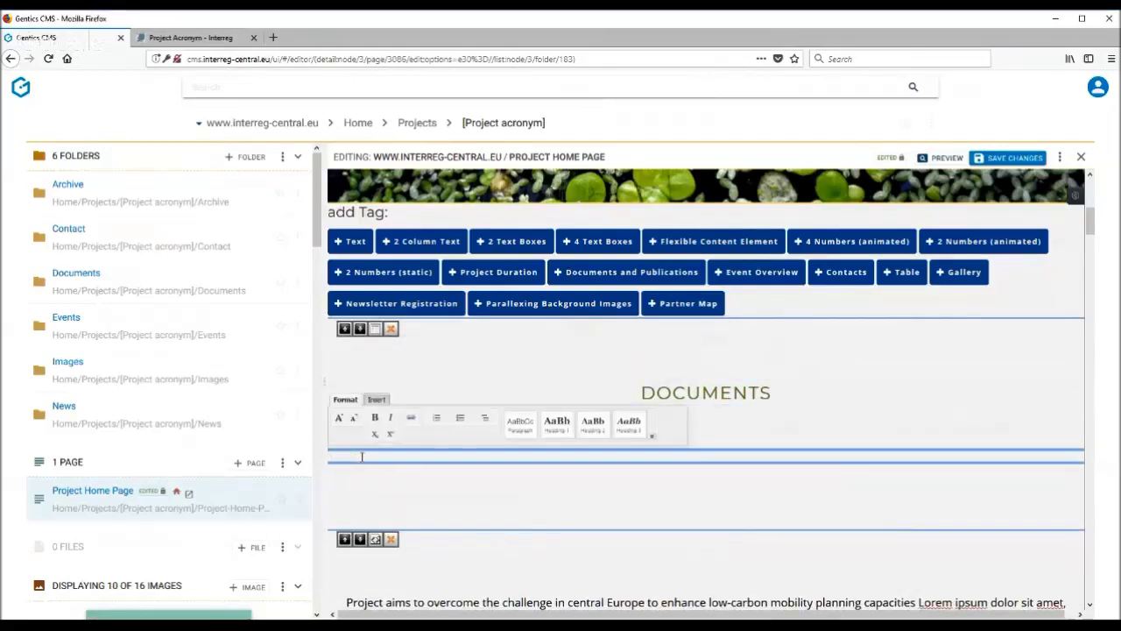
pyautogui.write('Introd')
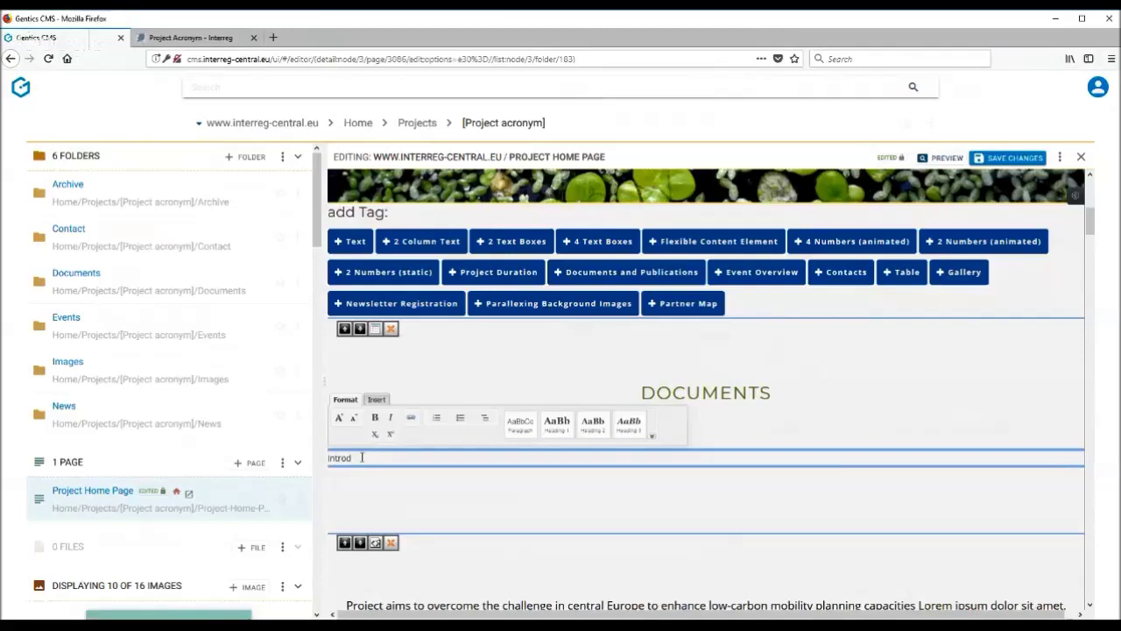
pyautogui.write('uction')
pyautogui.click(399, 368)
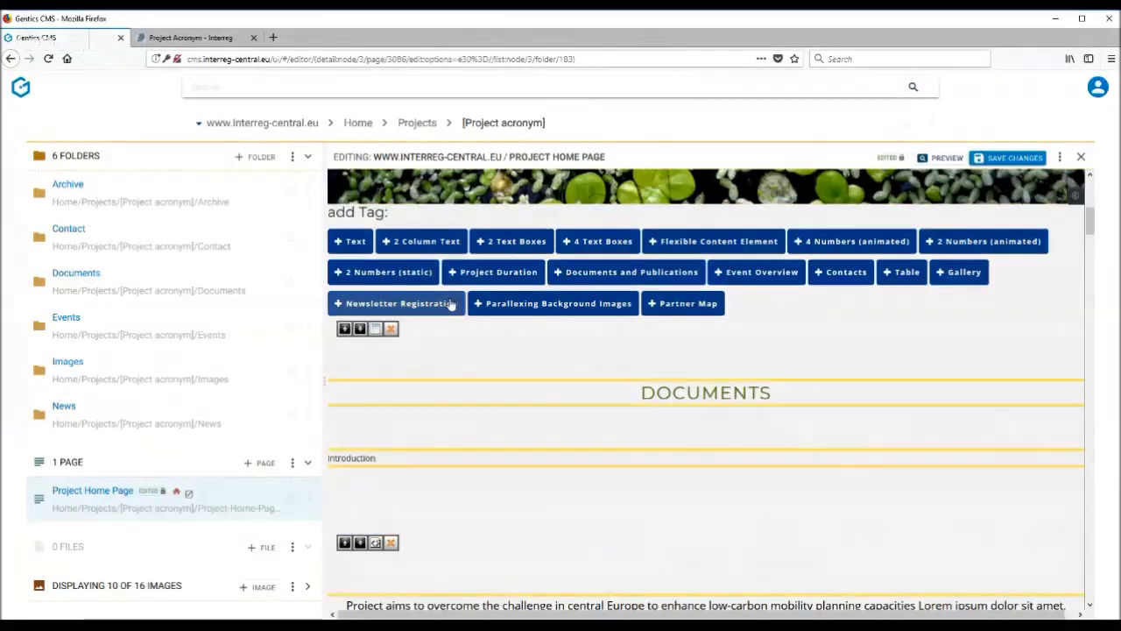
# Configure the tag to list Folders selected by folder, with Documents as the source folder.
pyautogui.click(375, 337)
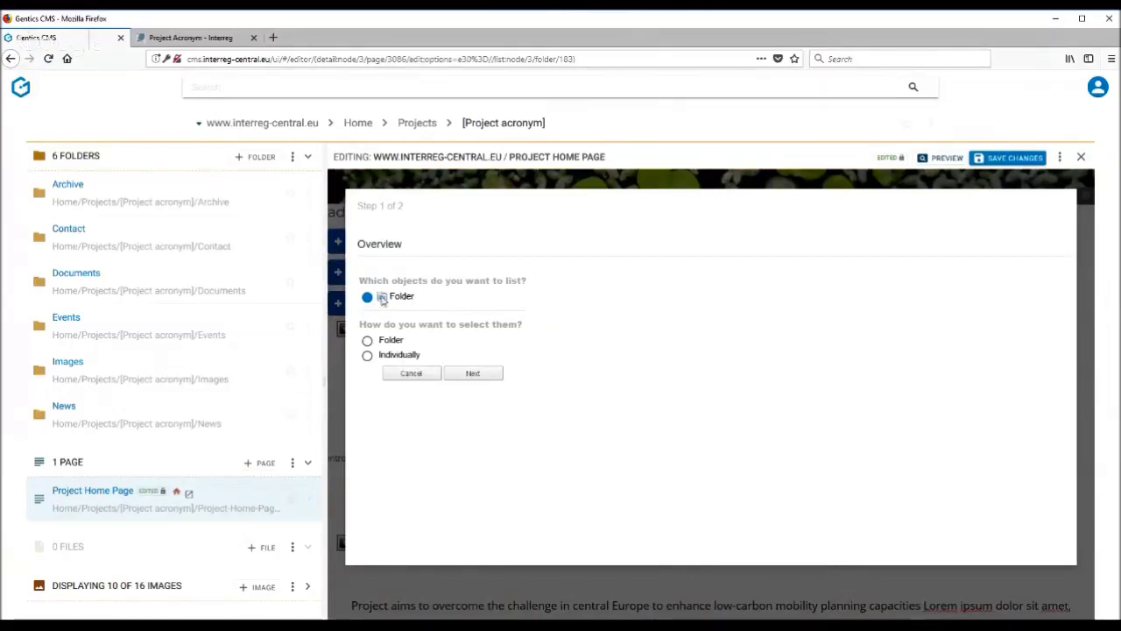
pyautogui.click(367, 340)
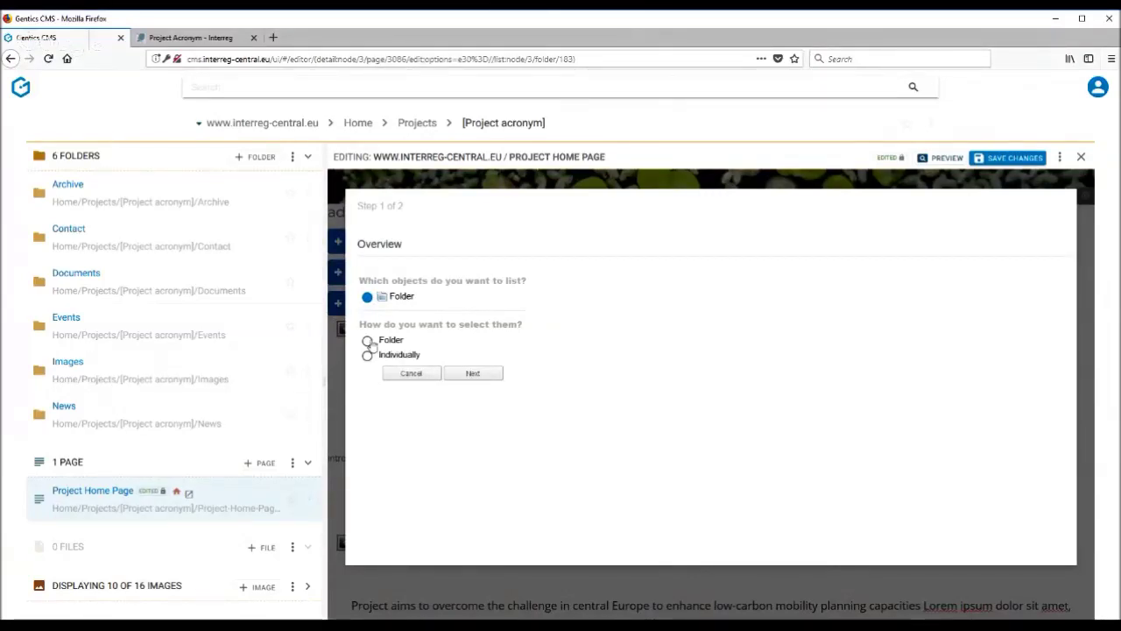
pyautogui.click(473, 374)
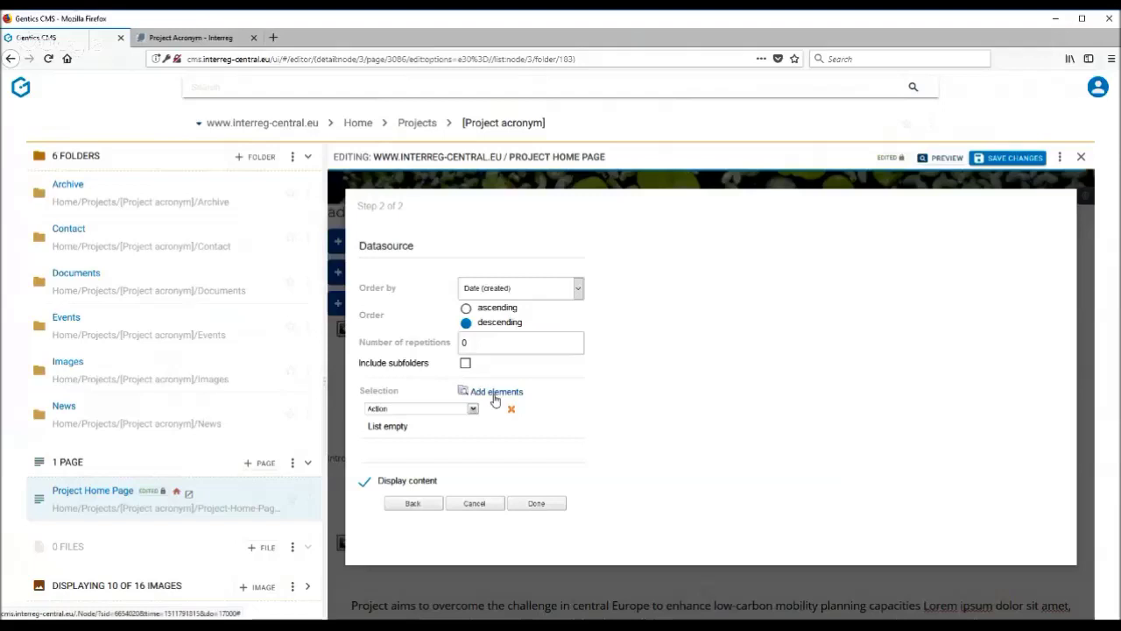
pyautogui.click(496, 399)
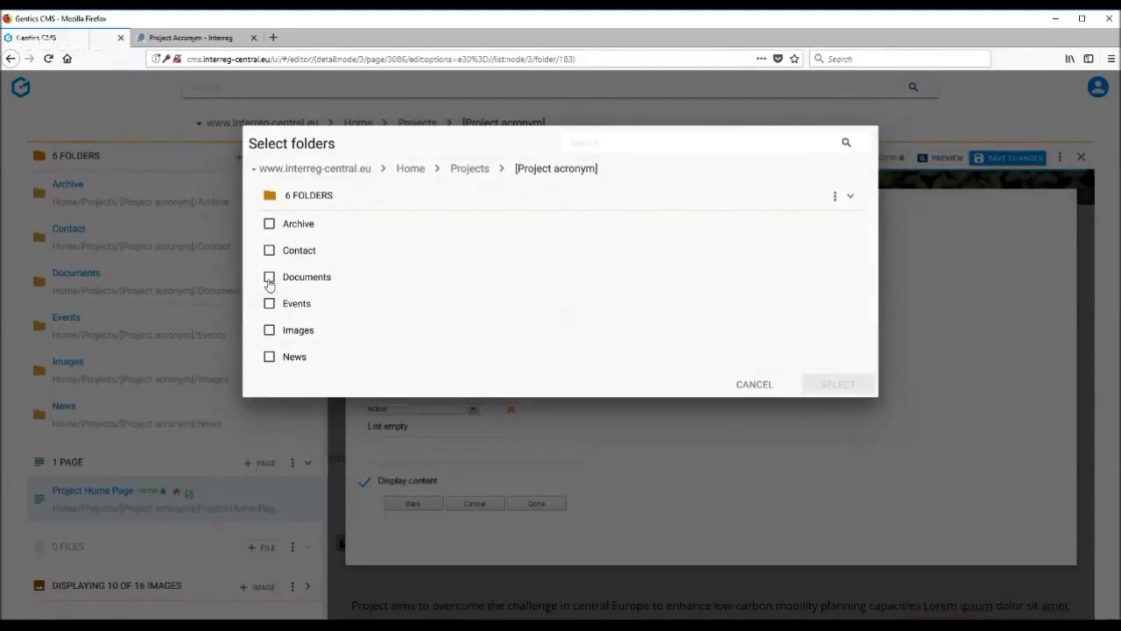
pyautogui.click(269, 279)
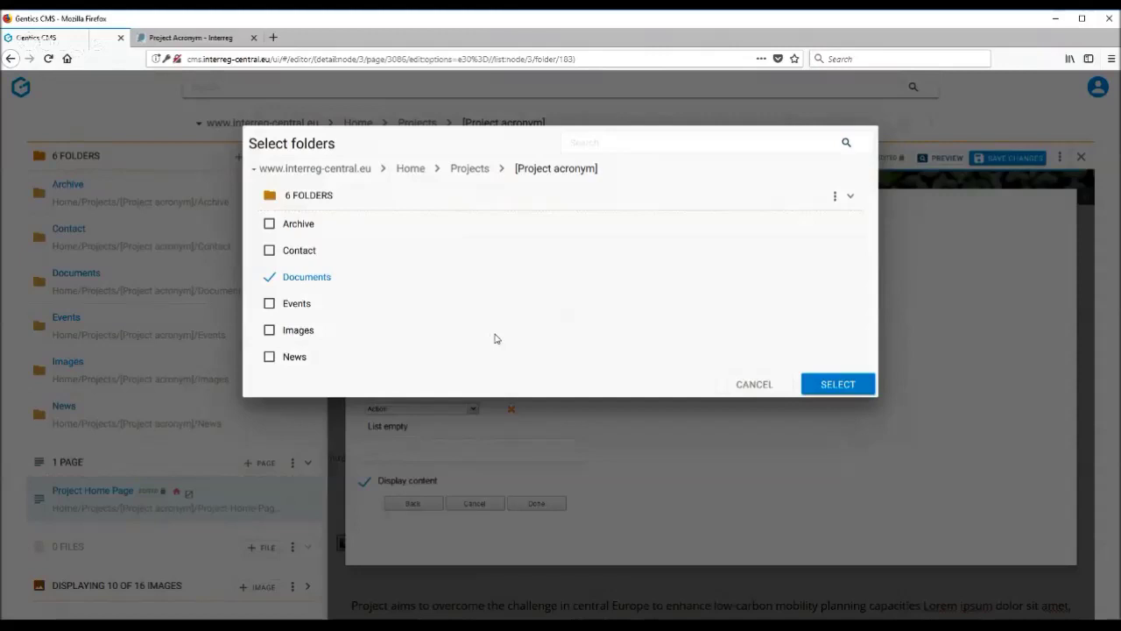
pyautogui.click(837, 385)
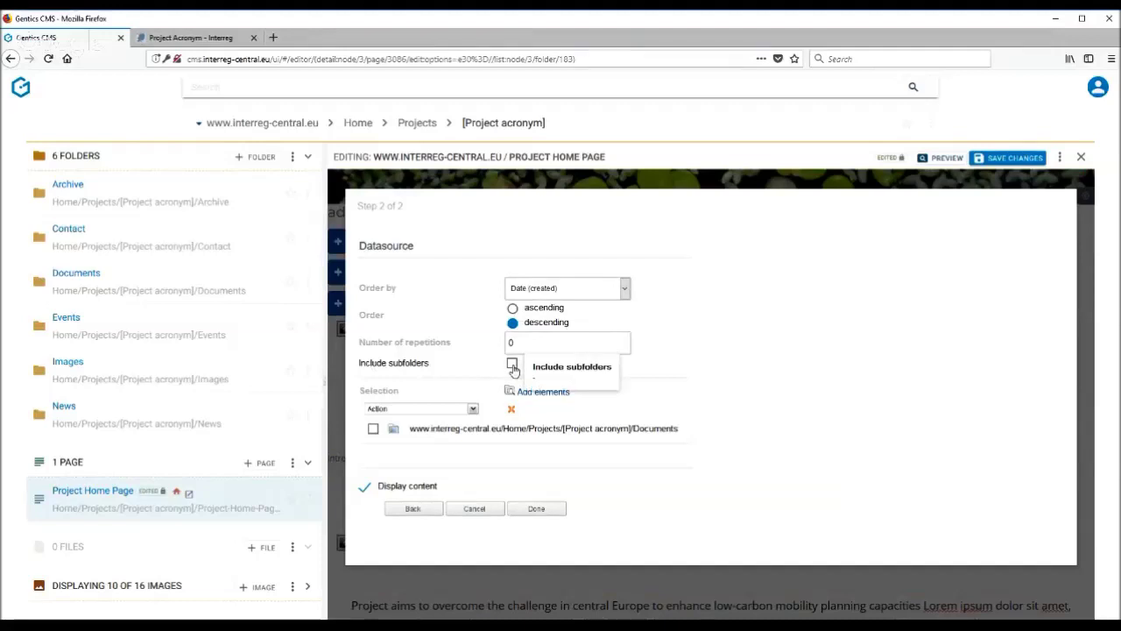
# Turn on Include subfolders for the Documents datasource, apply it, and view the live page.
pyautogui.click(512, 366)
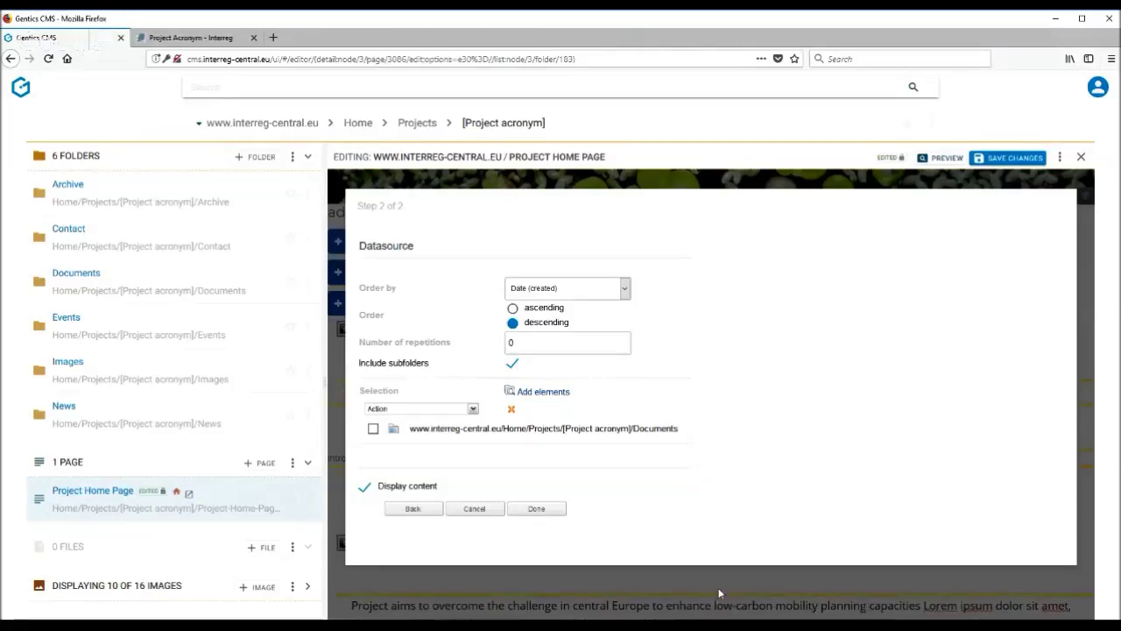
pyautogui.click(537, 516)
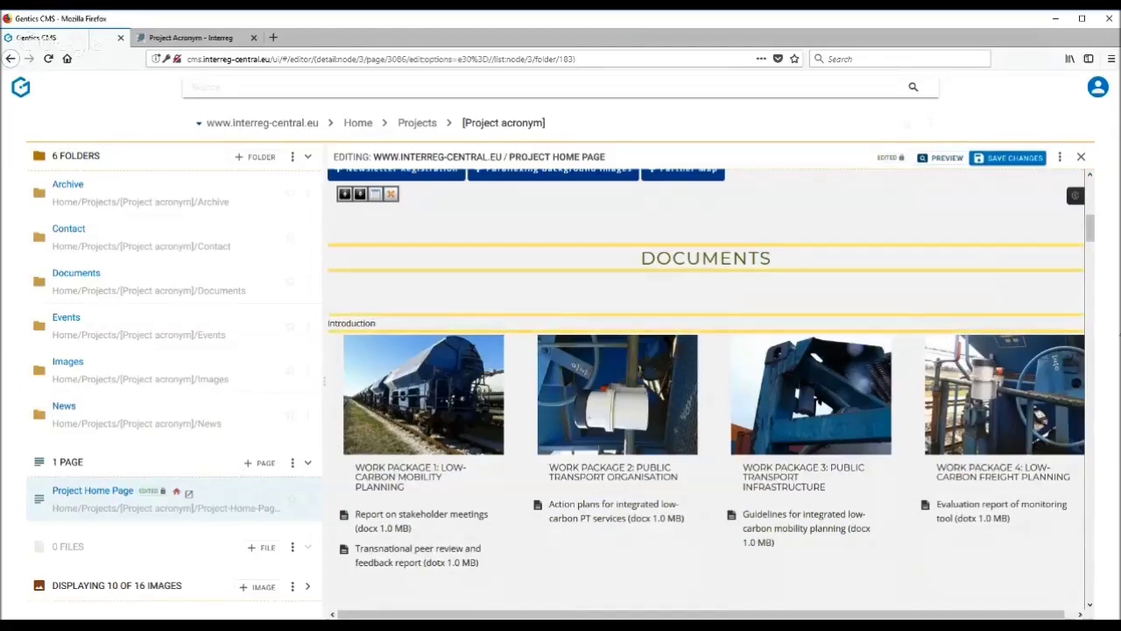
pyautogui.click(178, 40)
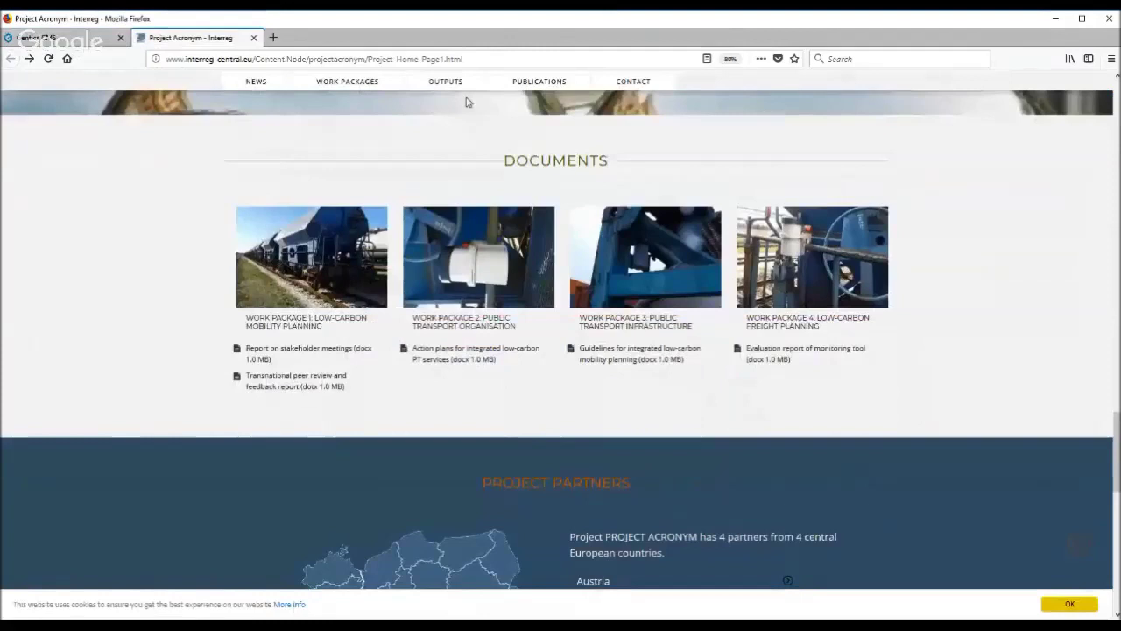